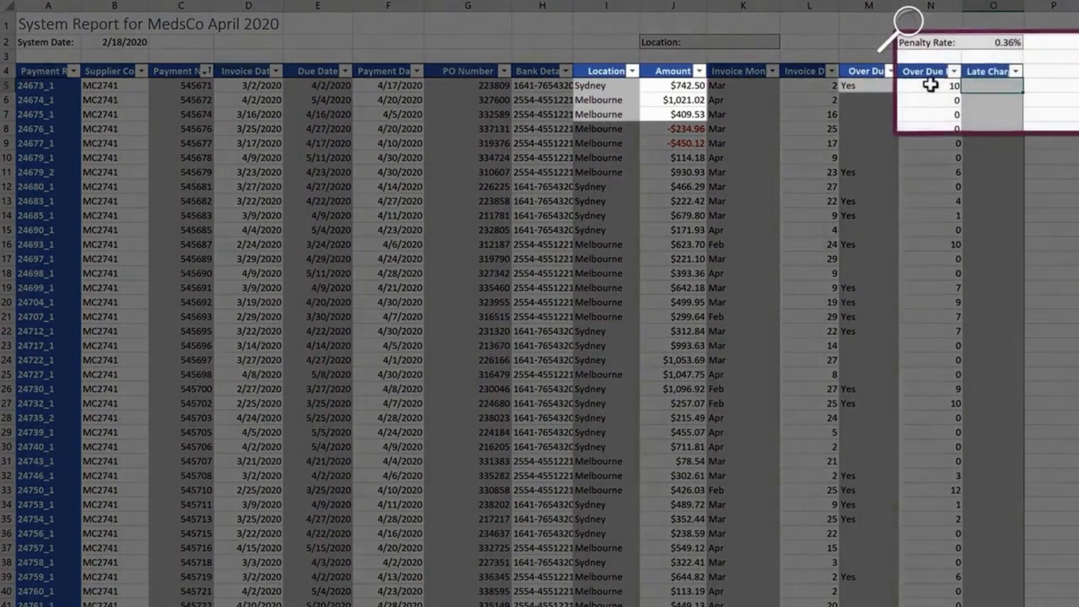
Start an IF formula in the first Late Charge cell that returns 0 when the Over Due field is blank.
type("=IF(")
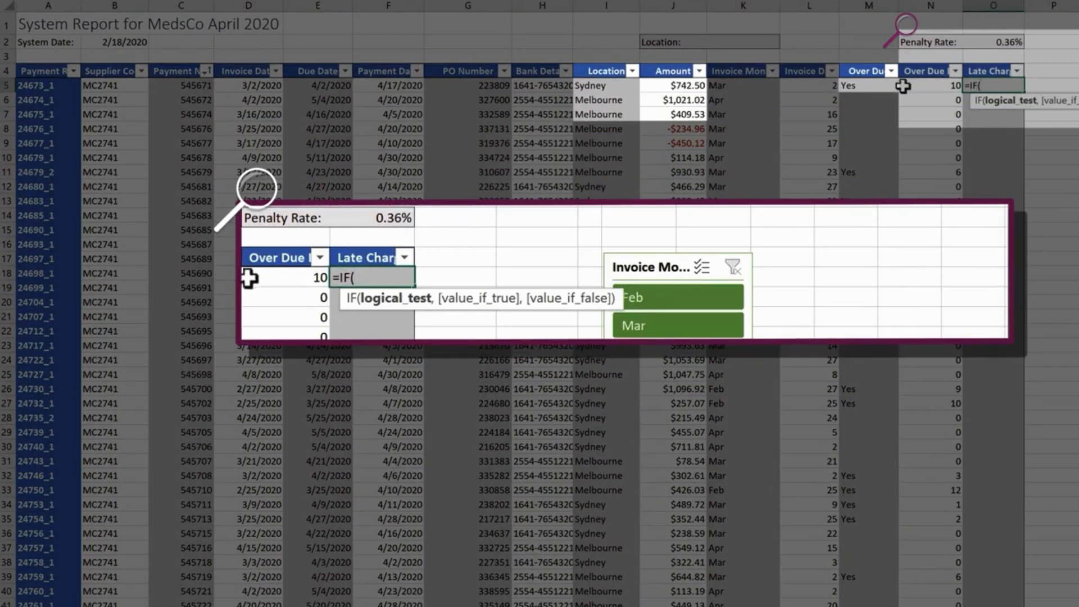
left_click(876, 85)
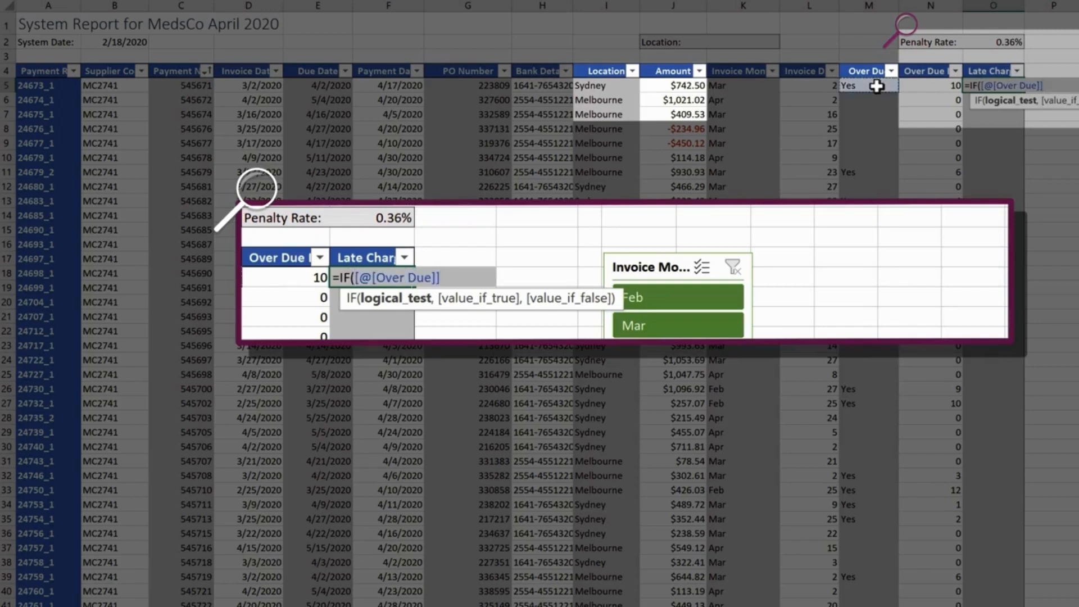
type("=\"\",0")
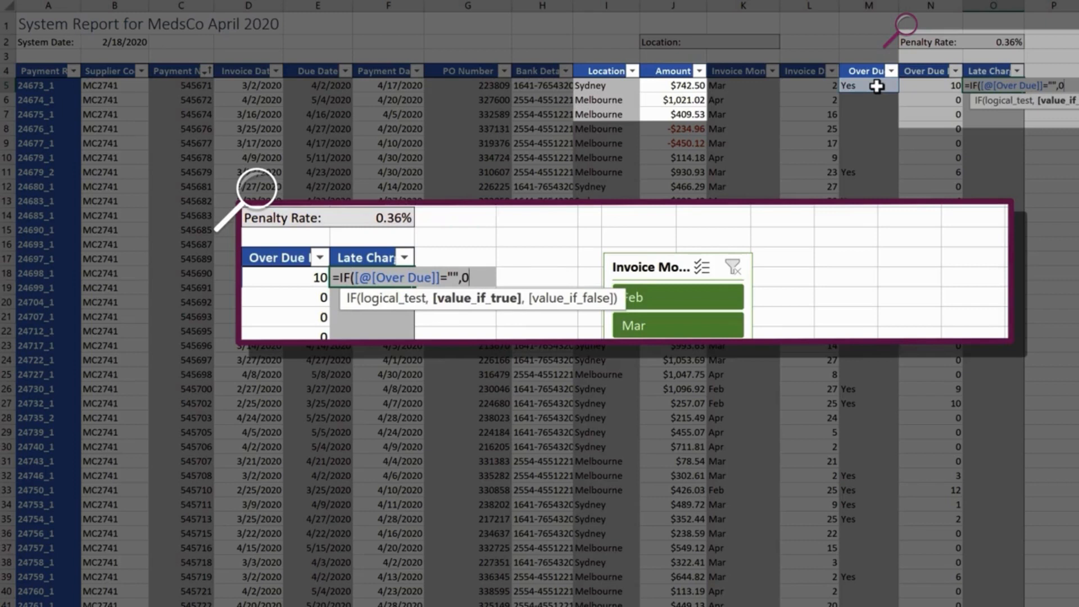
type(",")
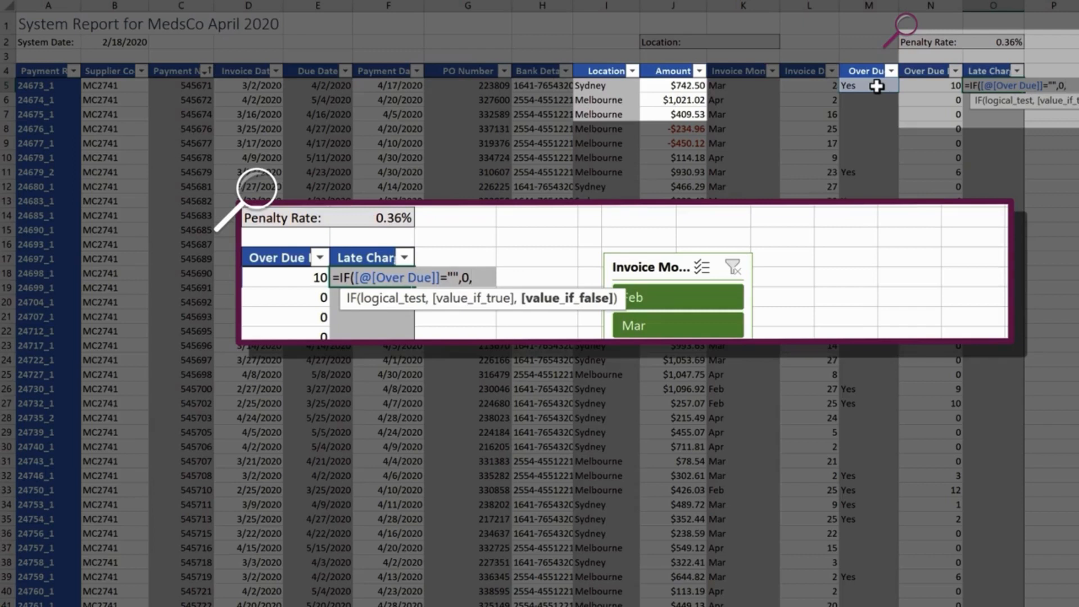
Nest a second IF testing whether the row's Location equals "Sydney".
type("IF(")
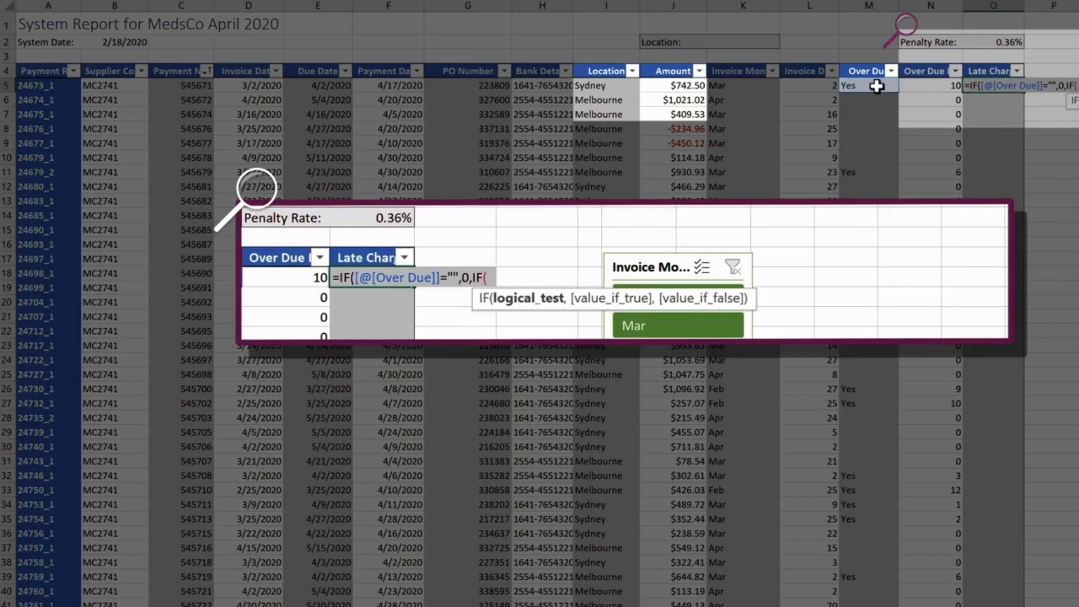
left_click(624, 86)
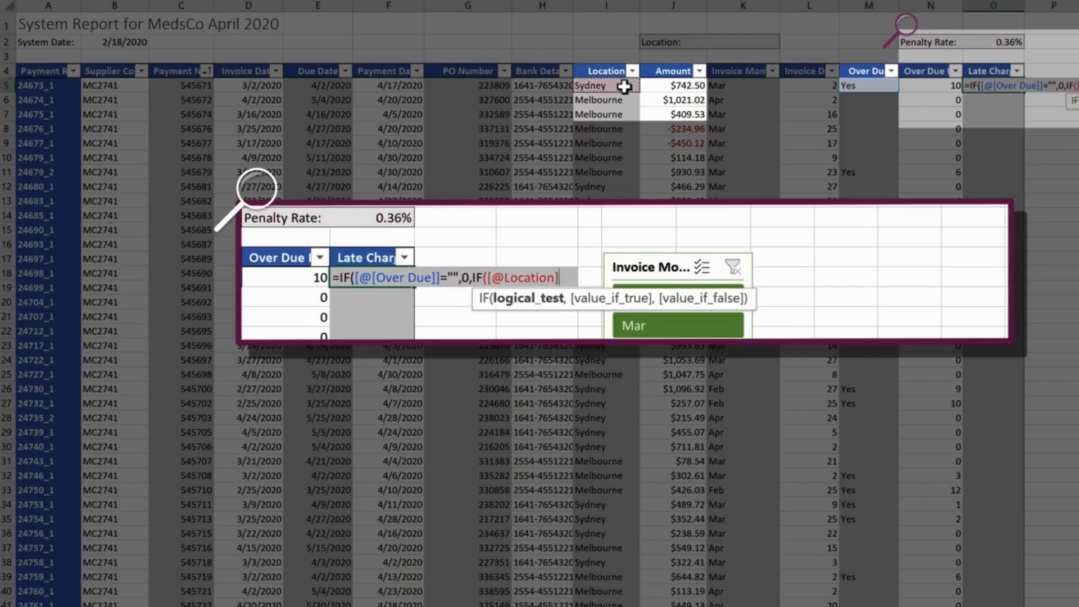
type("=\"S")
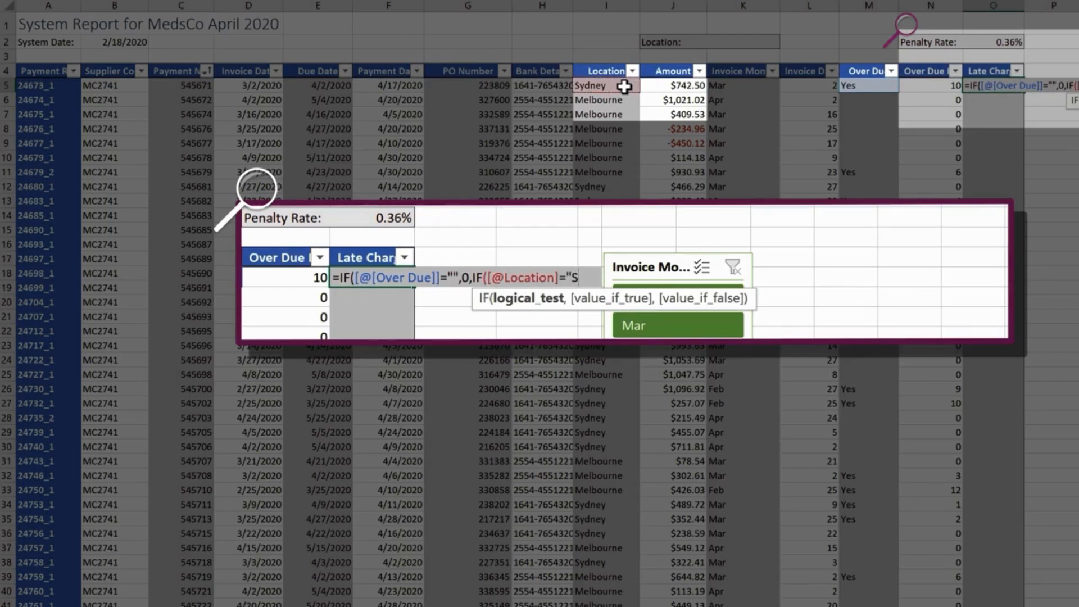
type("ydney")
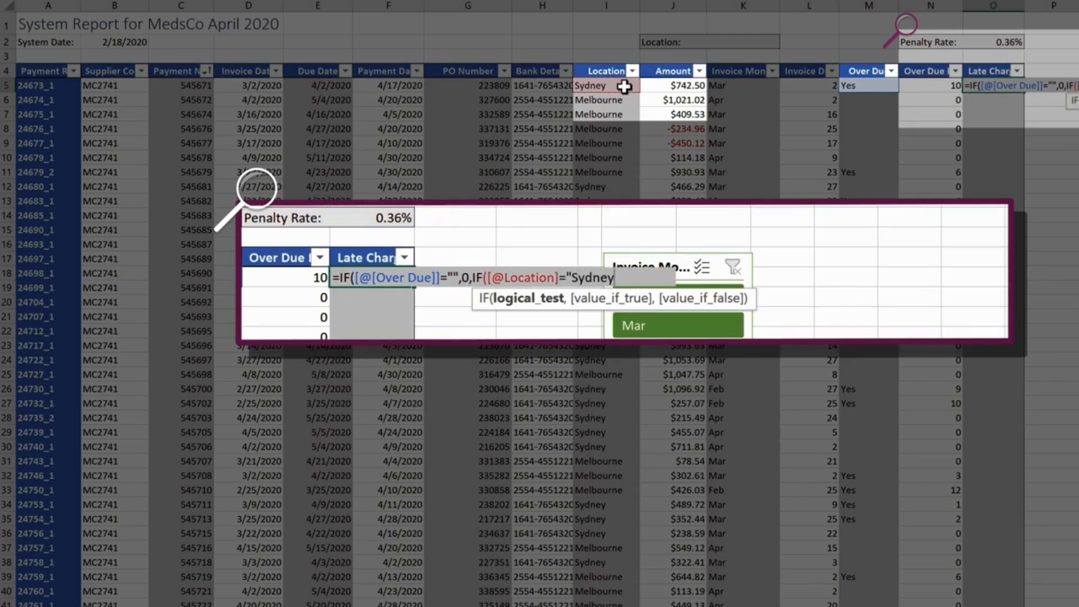
type("\",")
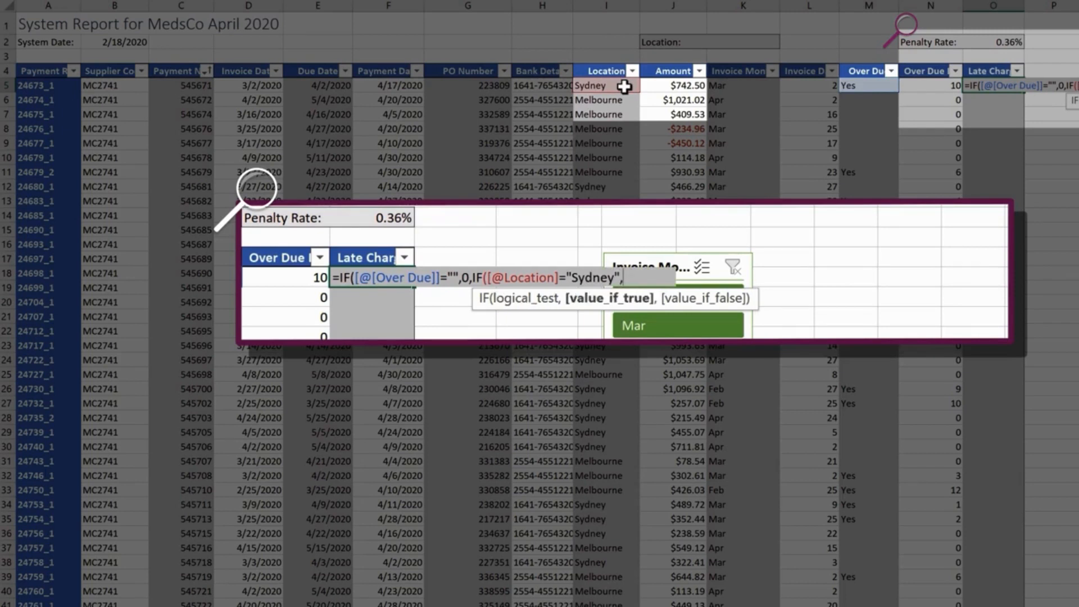
For Sydney rows, multiply the row's Amount by Over Due By and by the Penalty_Rate name.
left_click(669, 86)
type("*")
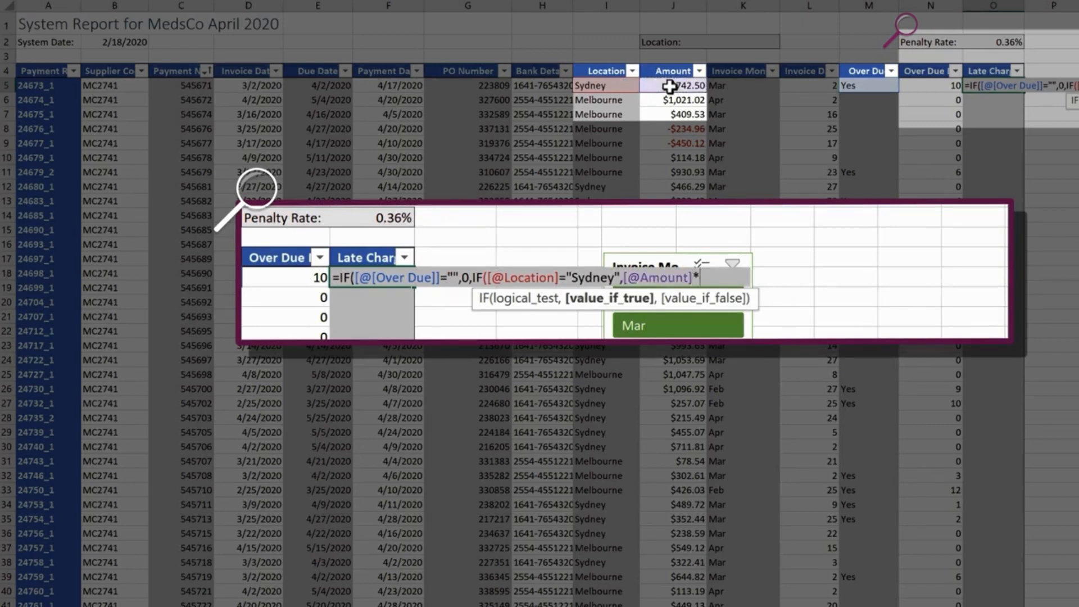
left_click(939, 85)
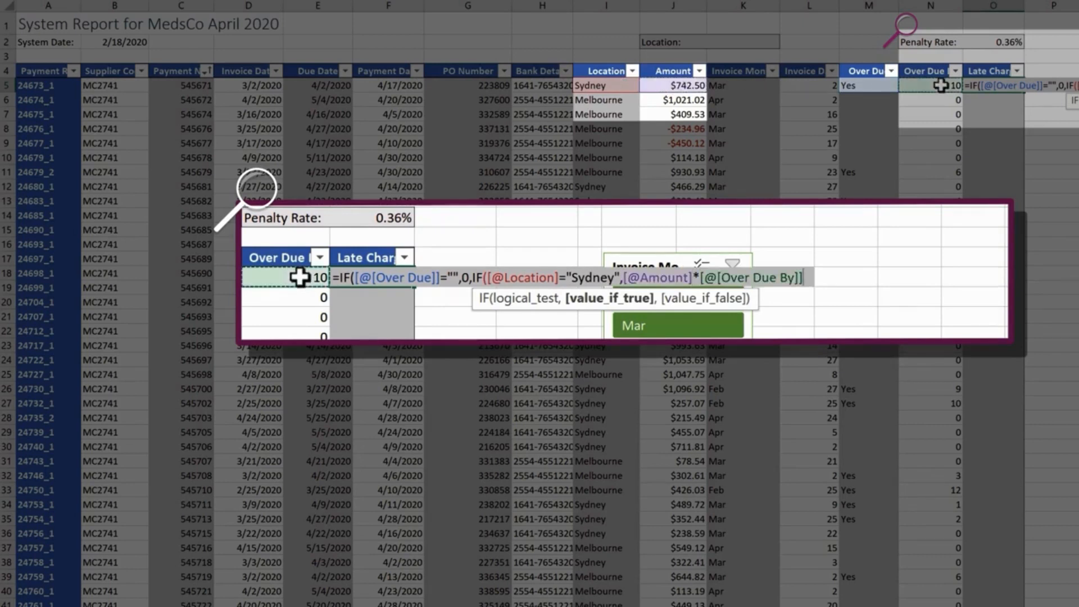
type("*")
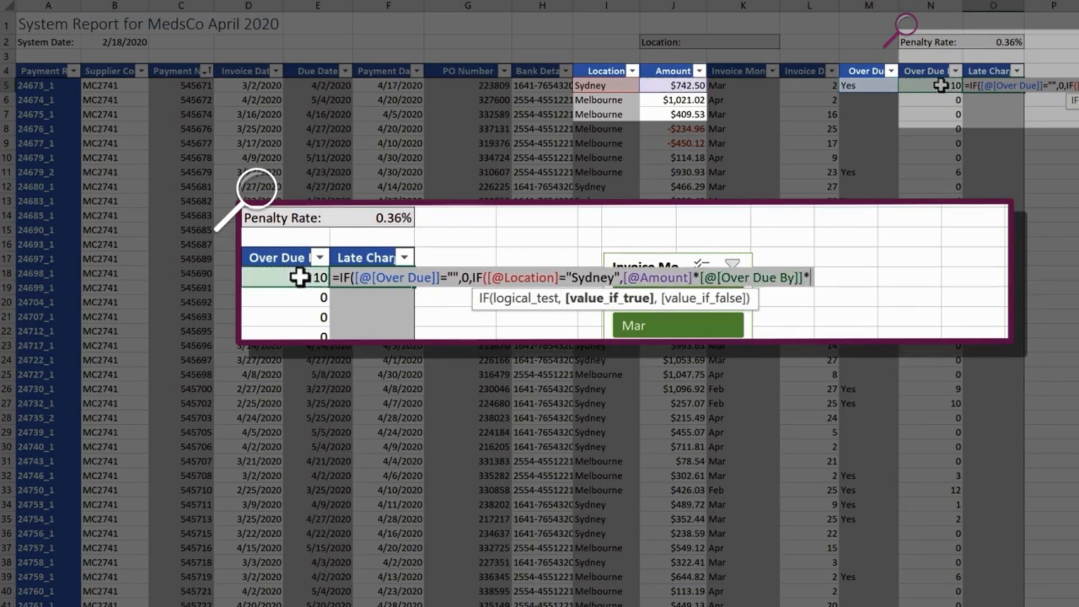
left_click(1003, 43)
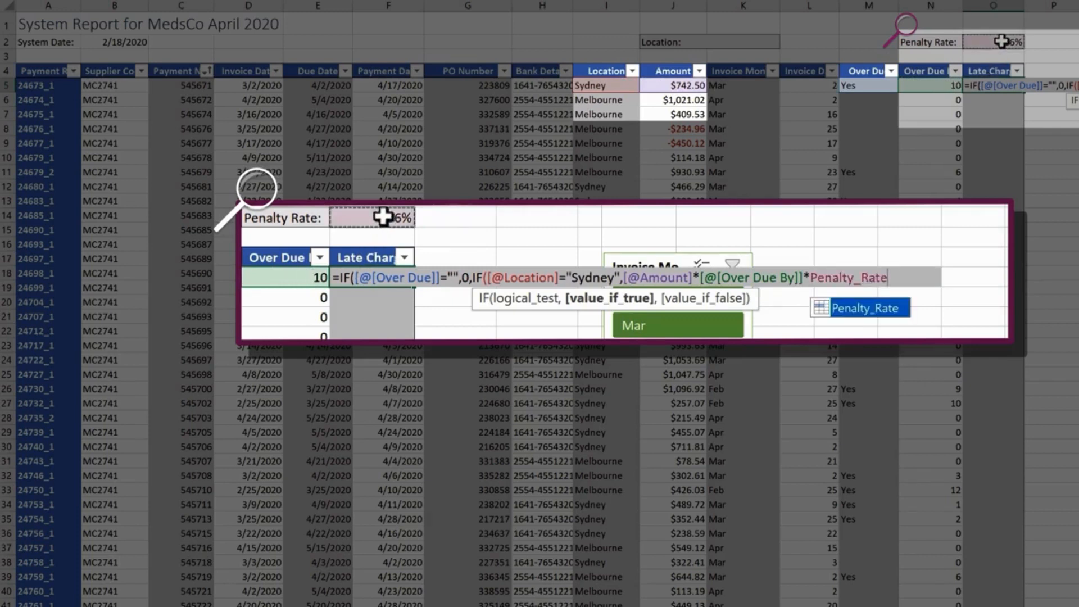
type(",")
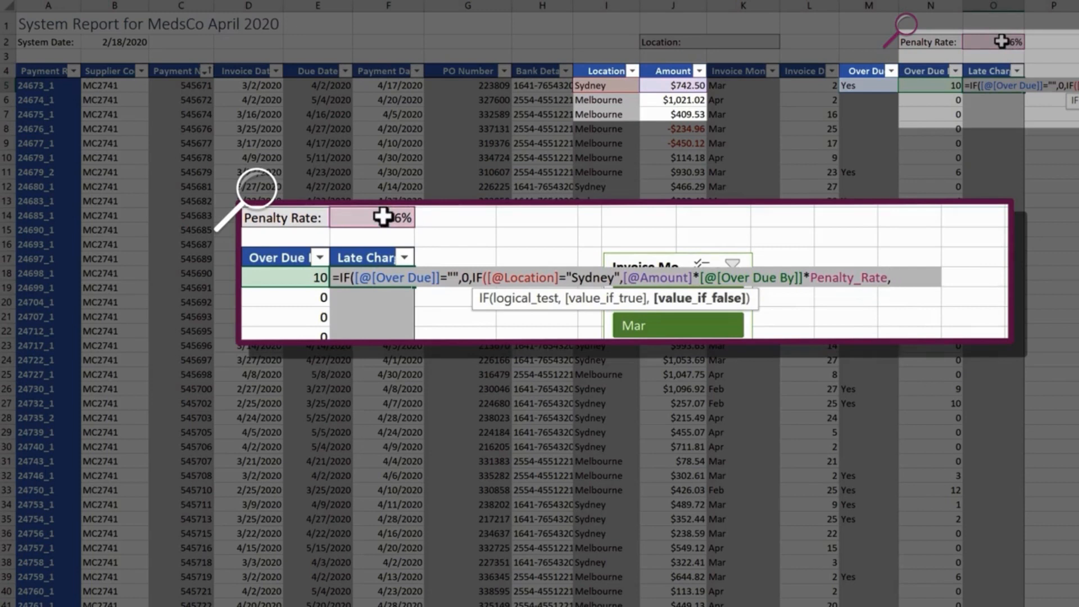
Use Flat_Rate as the otherwise value, close both IF functions and enter the formula.
type("fl")
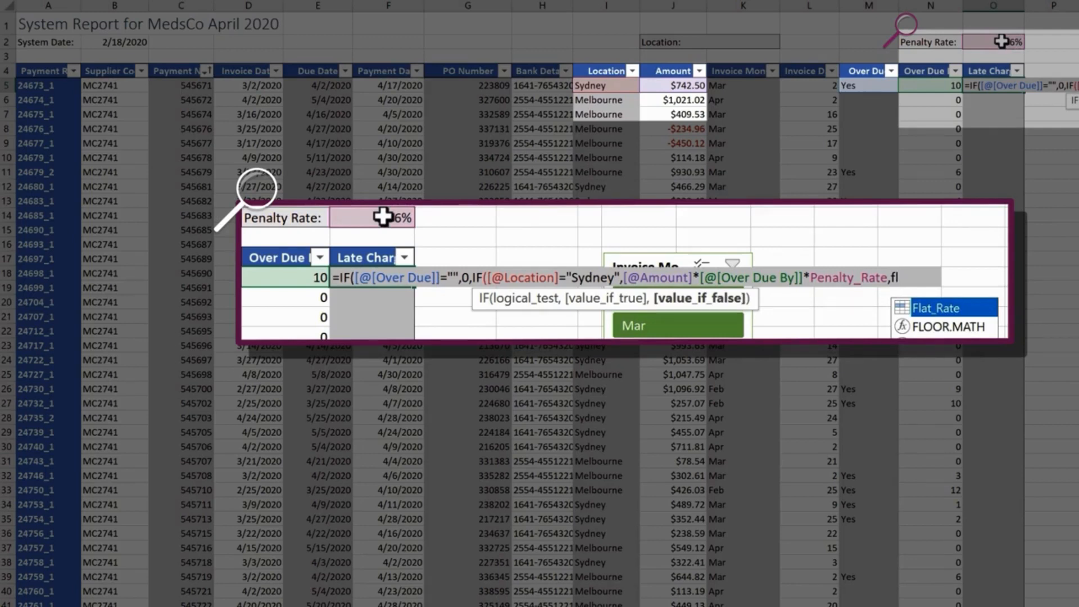
key("Tab")
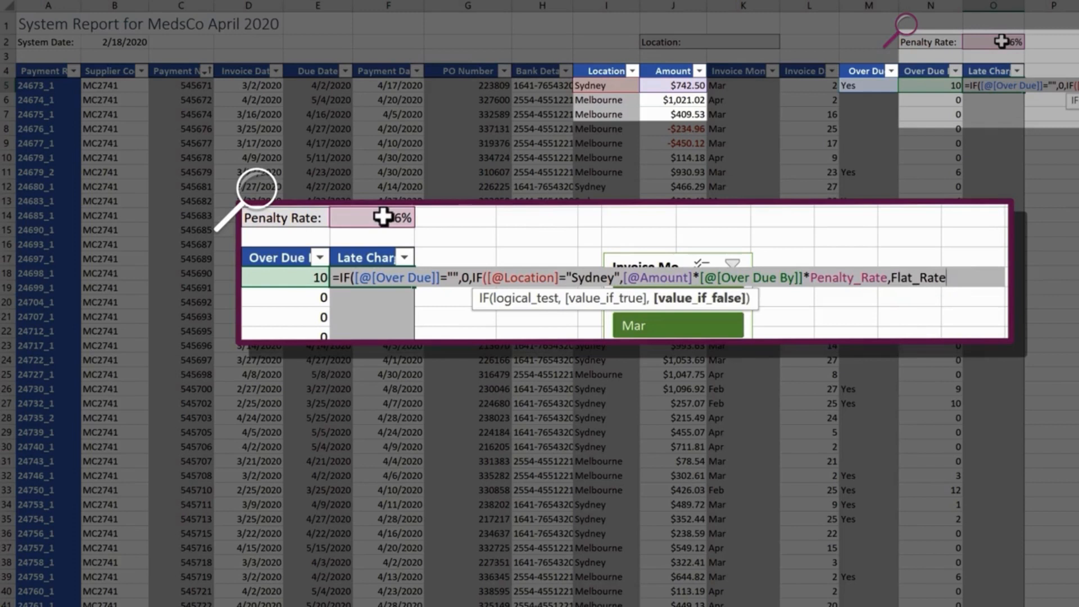
type(")")
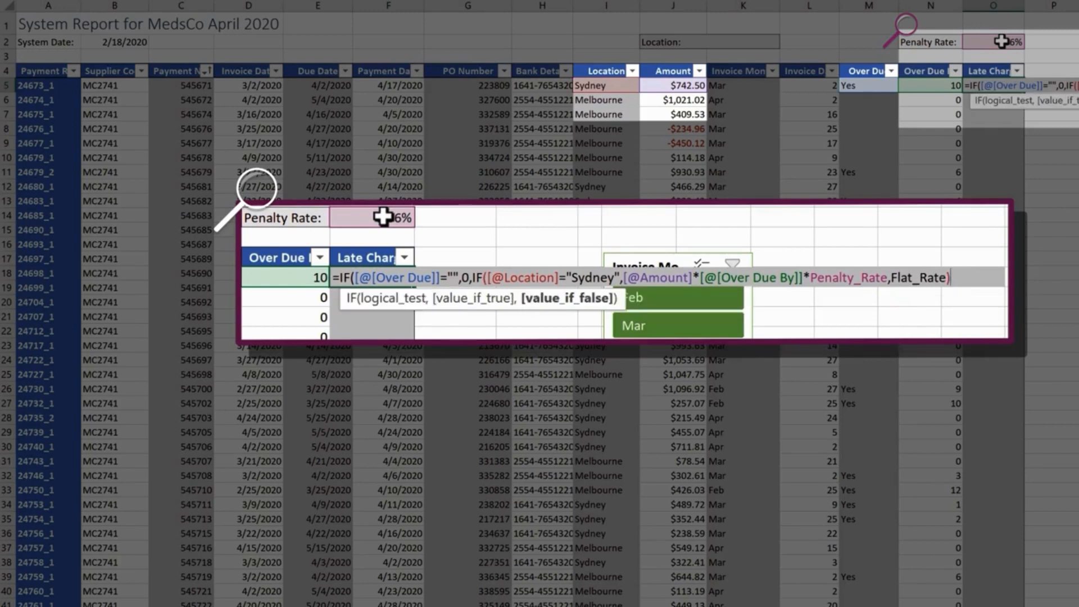
type(")")
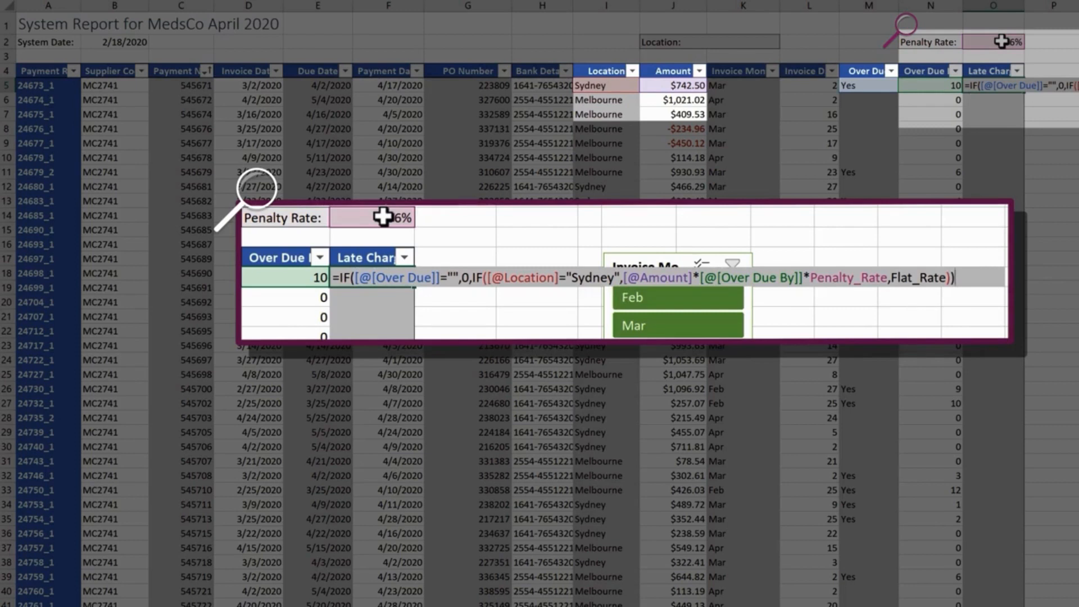
key("Return")
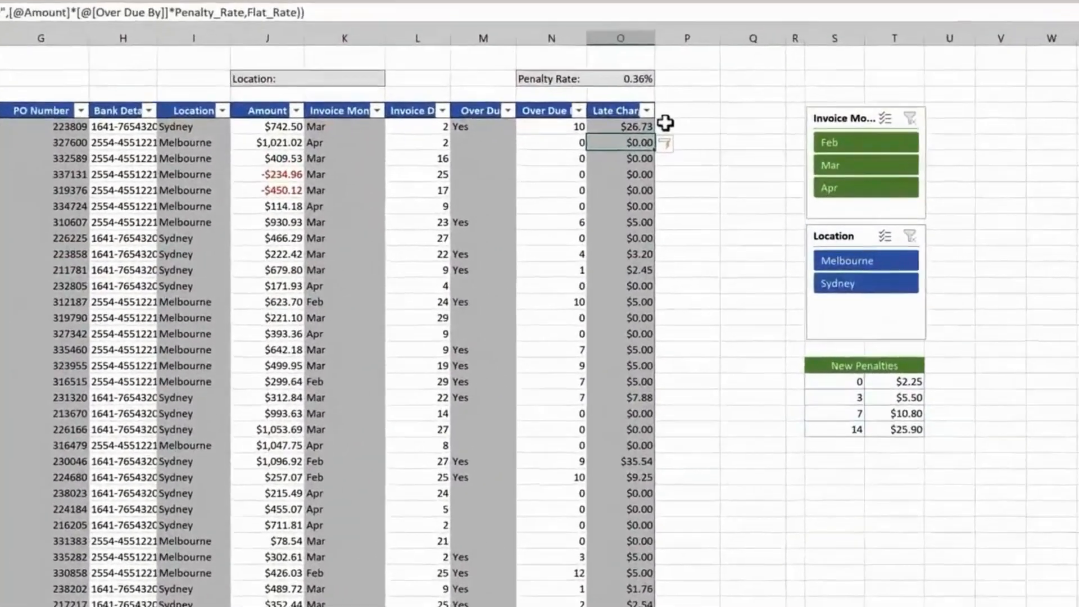
Start an AND formula in the next empty column testing whether Over Due By is greater than 0.
left_click(664, 123)
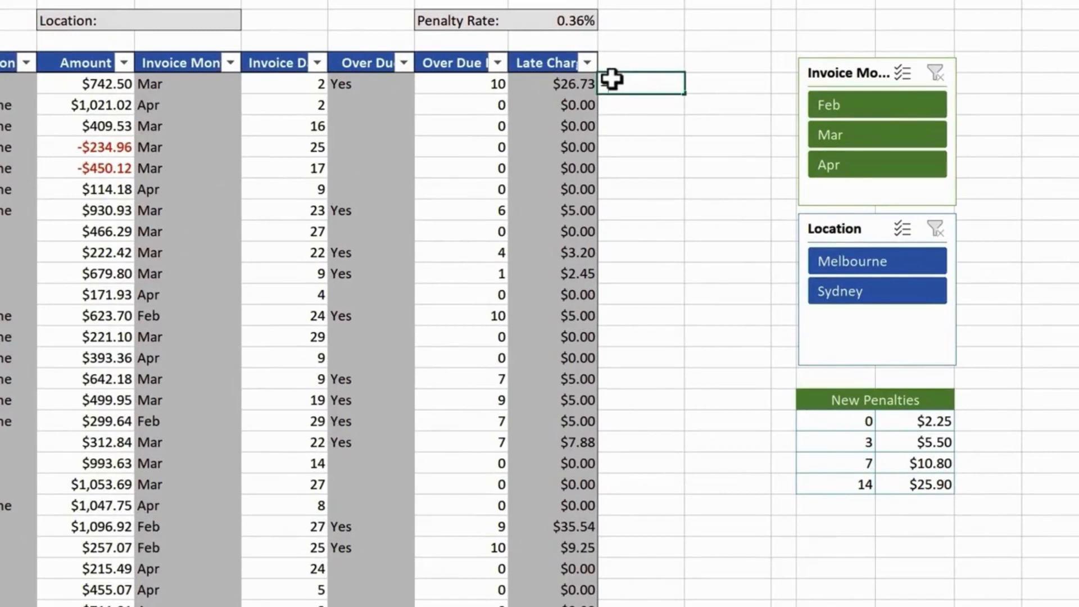
type("=and")
key("Tab")
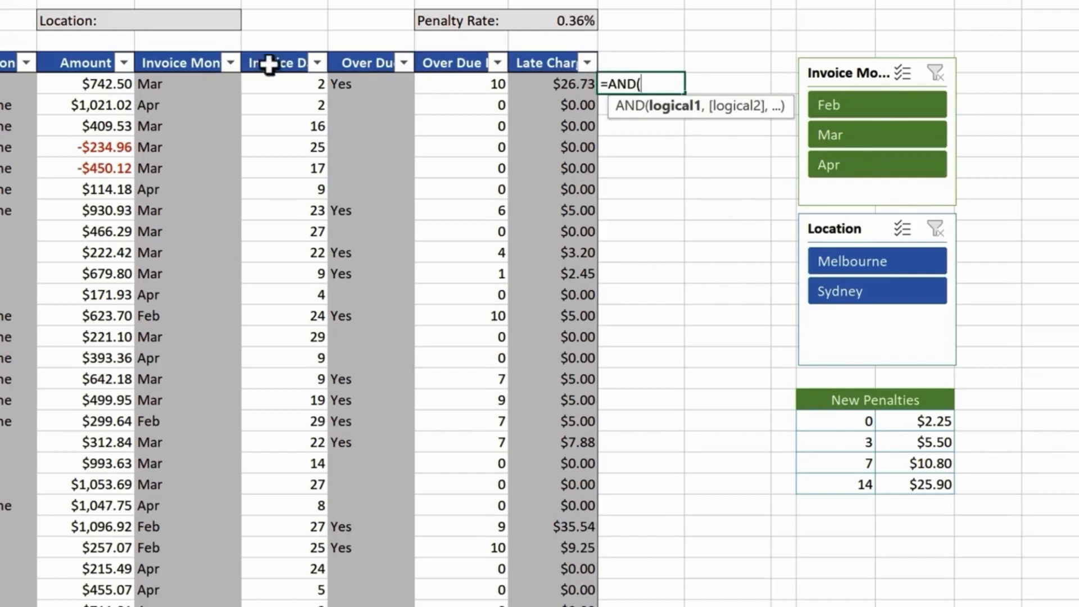
left_click(448, 84)
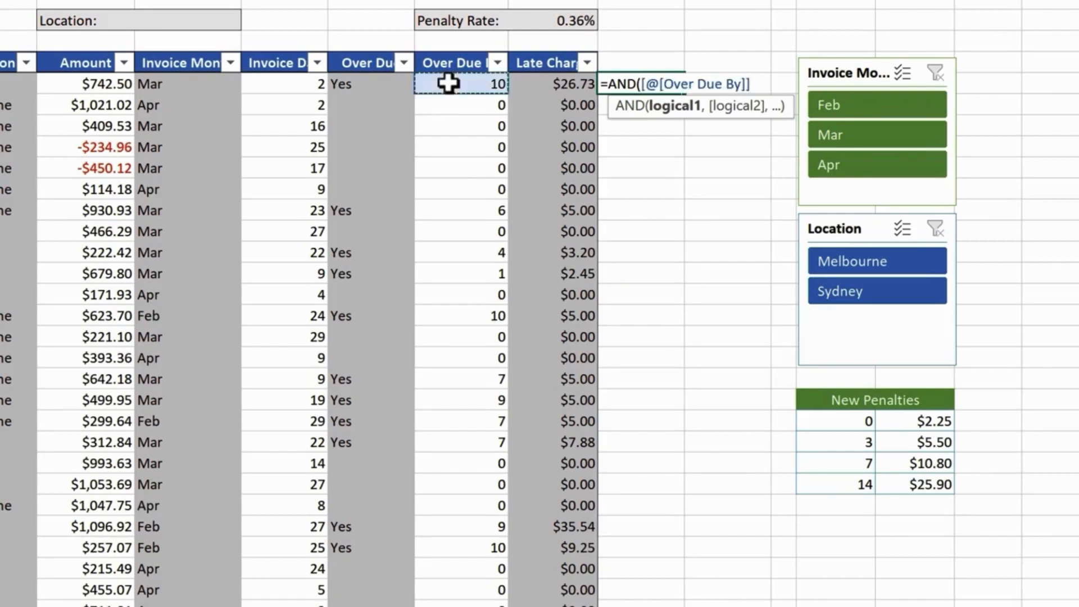
type(">0,")
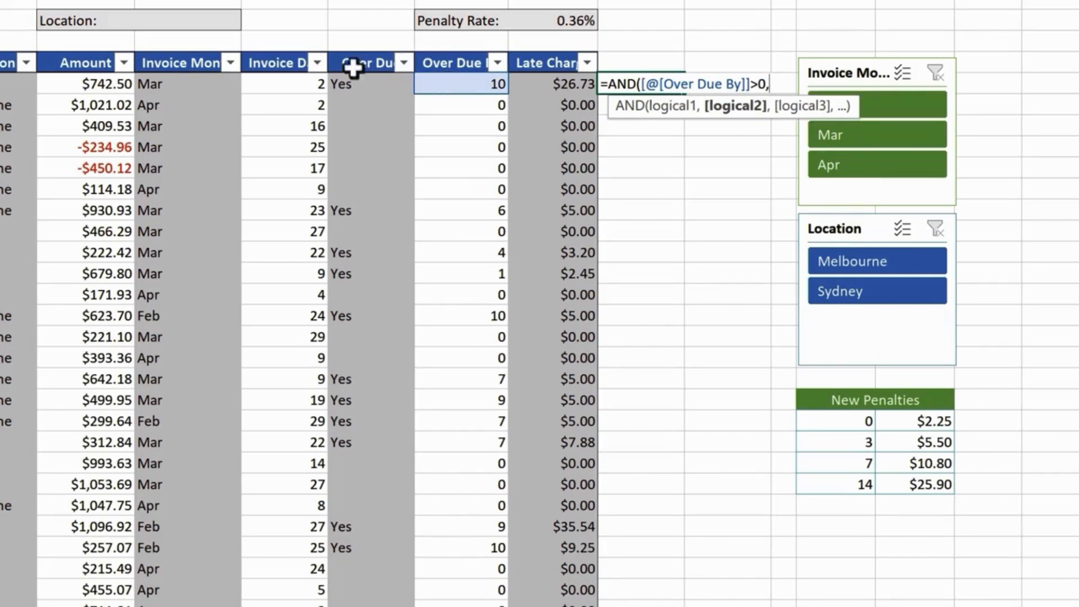
Add the condition that the row's Amount is at least 500, close the AND and enter it.
left_click(112, 83)
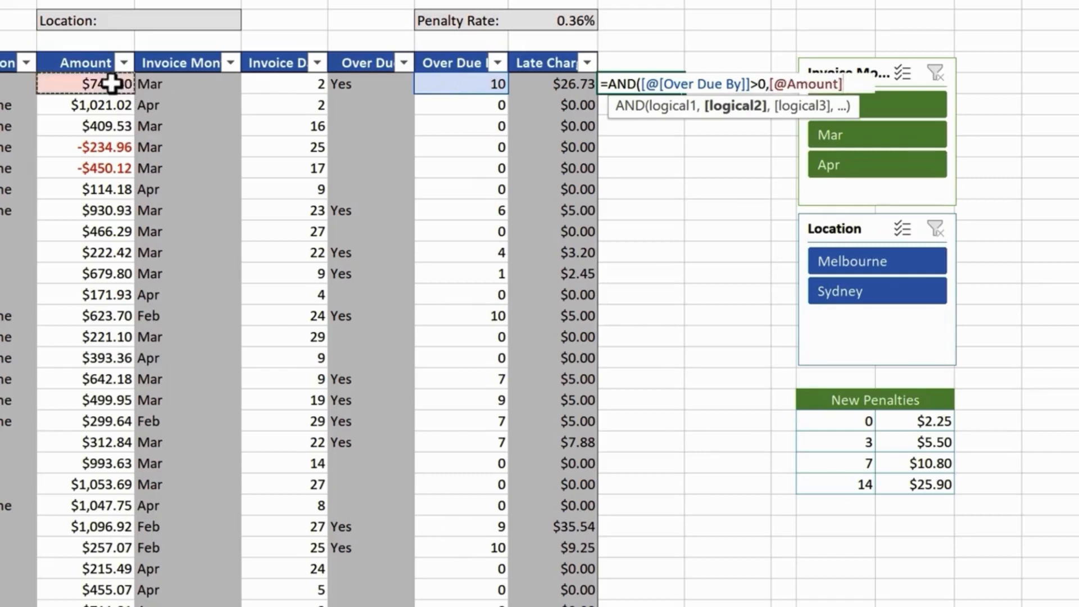
type(">=500")
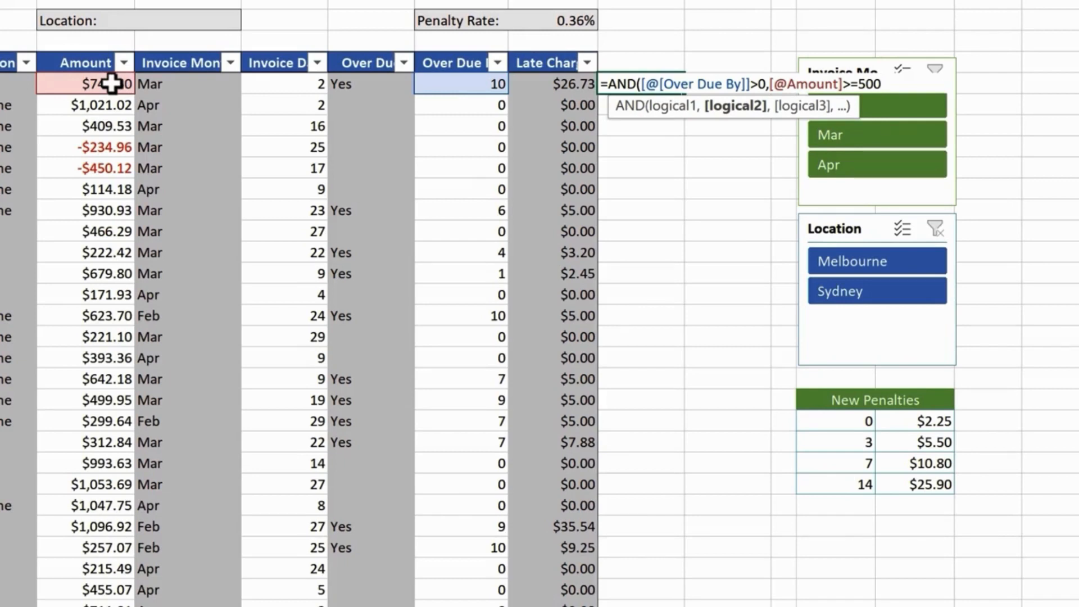
type(")")
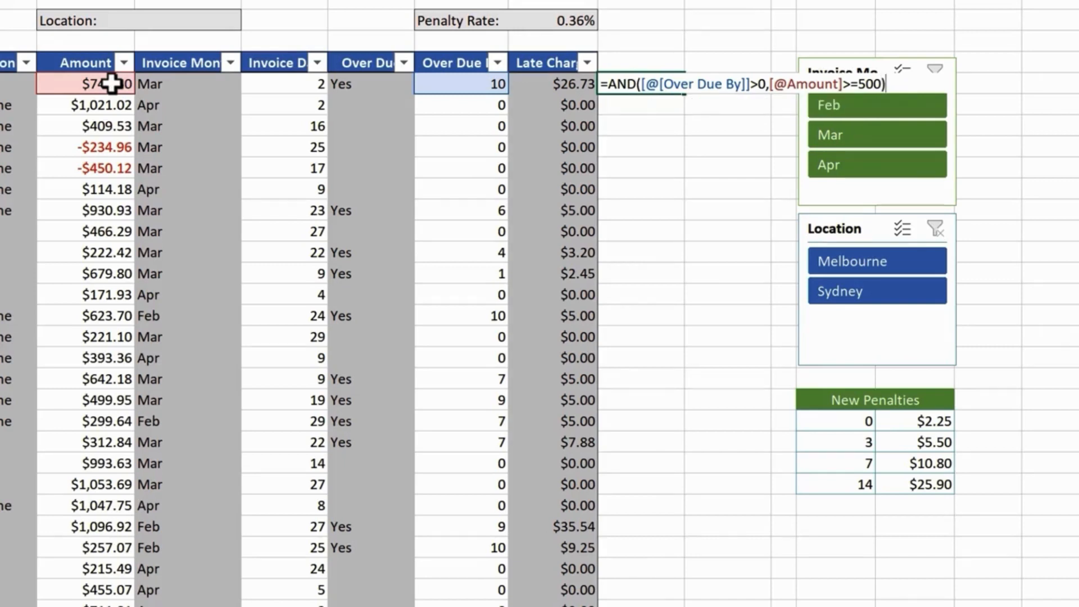
key("Return")
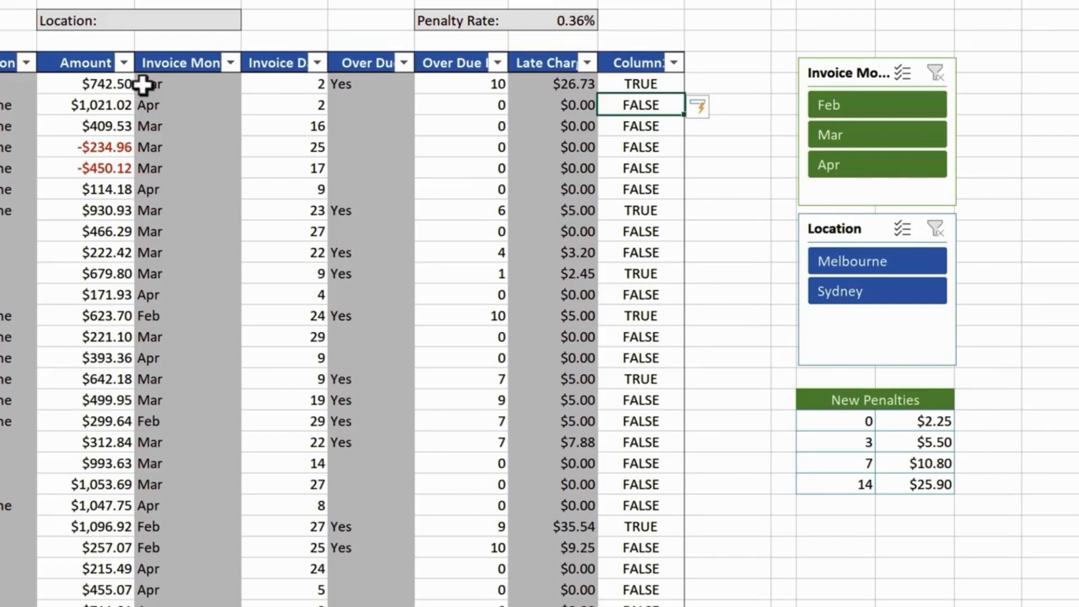
Wrap the AND test in an IF that returns "Action" when true and empty text otherwise.
double_click(663, 84)
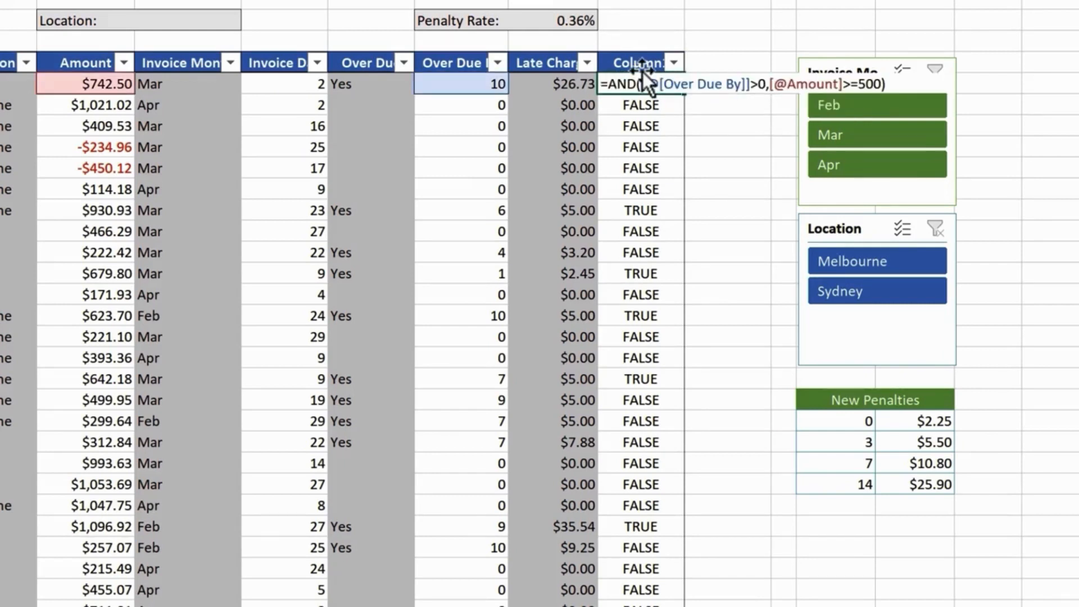
type("IF(")
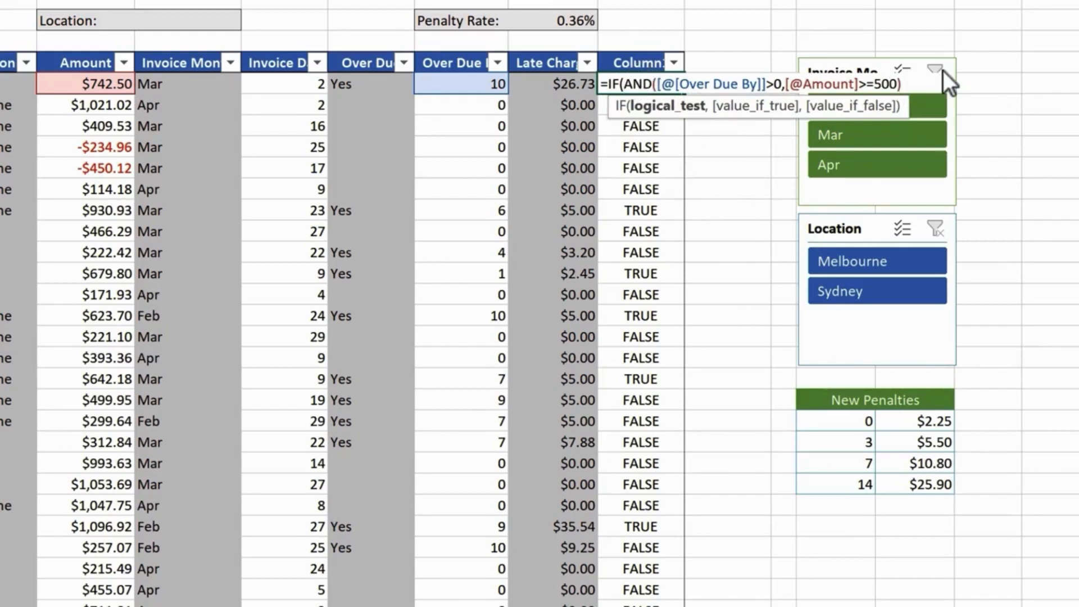
type(",")
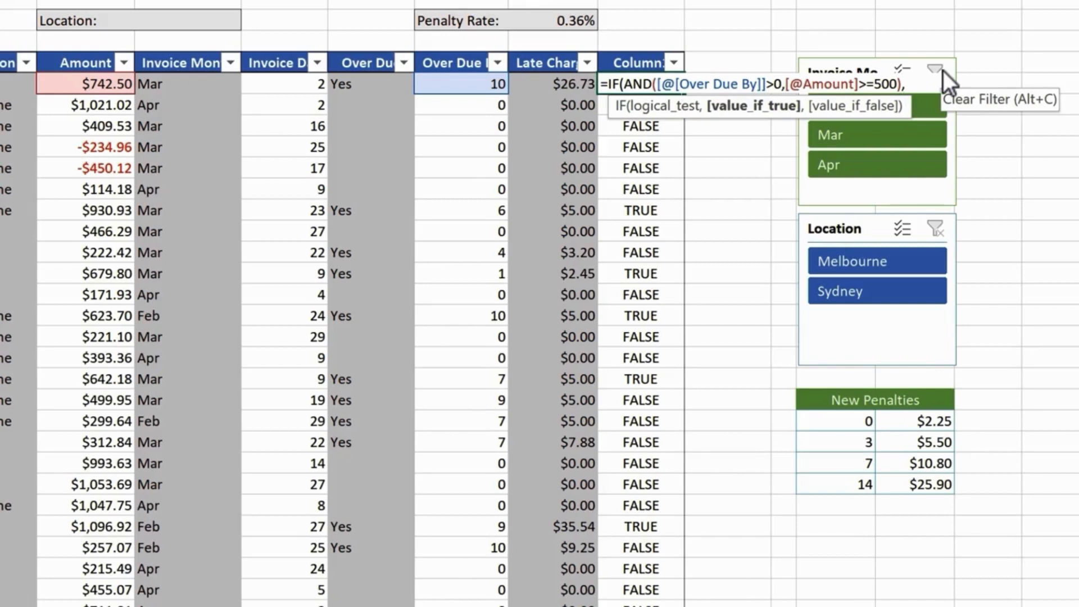
type("\"Action\"")
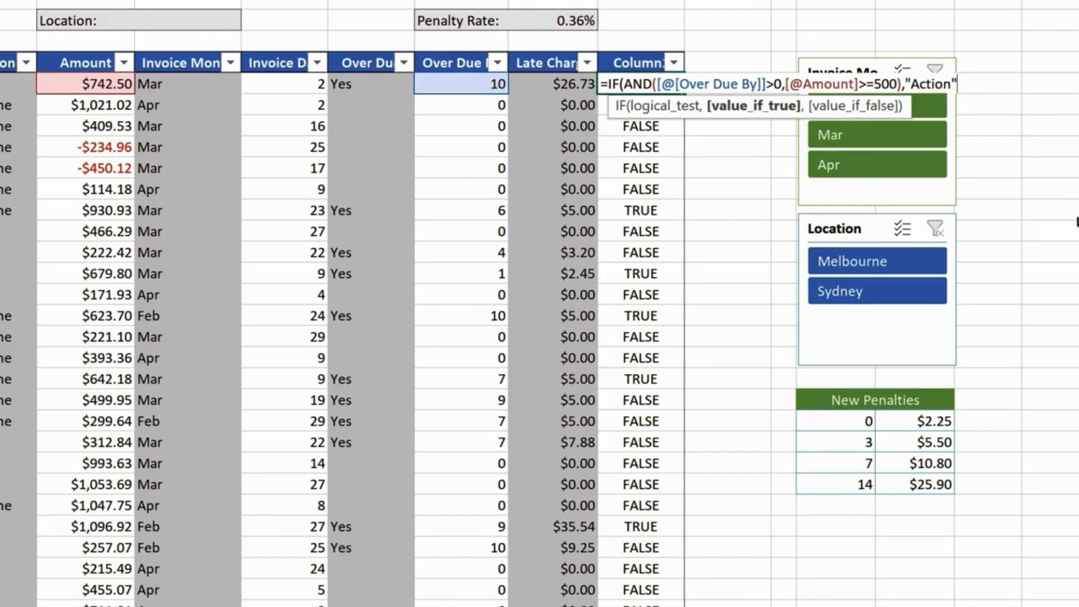
type(",")
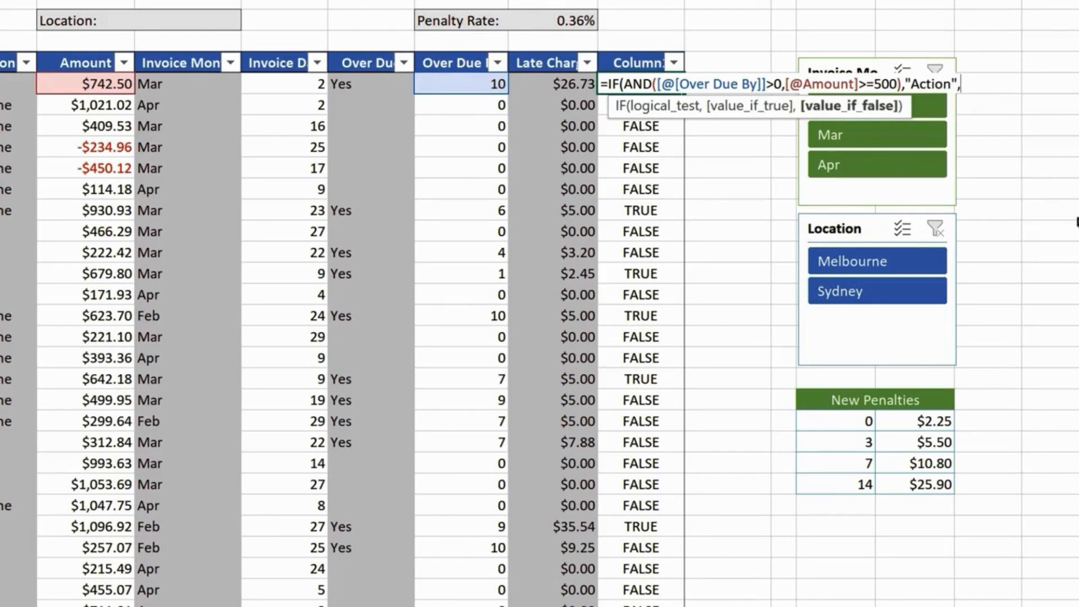
type("\"\")")
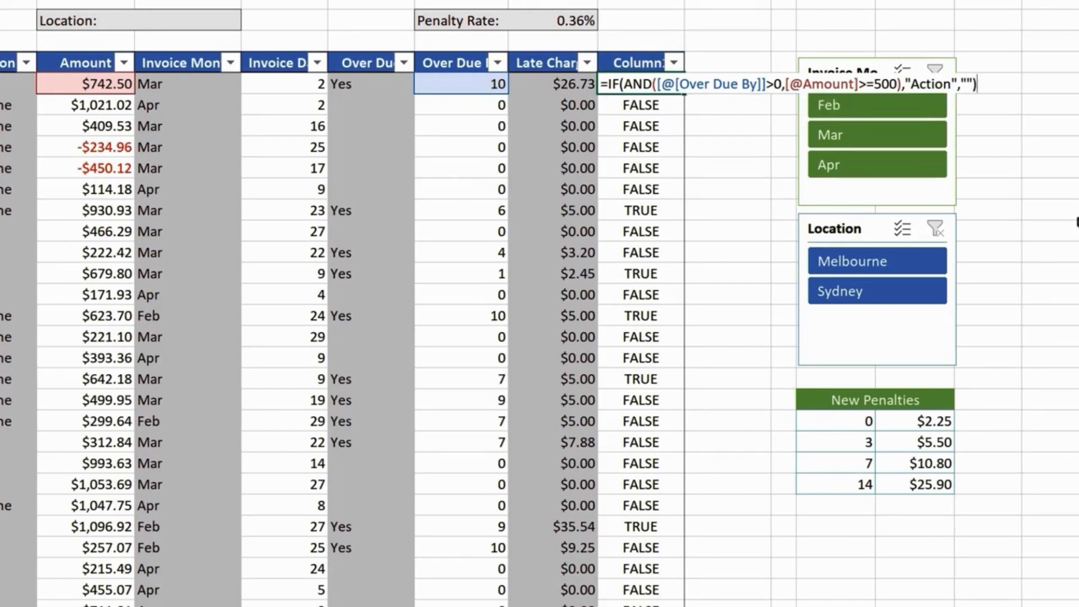
key("Return")
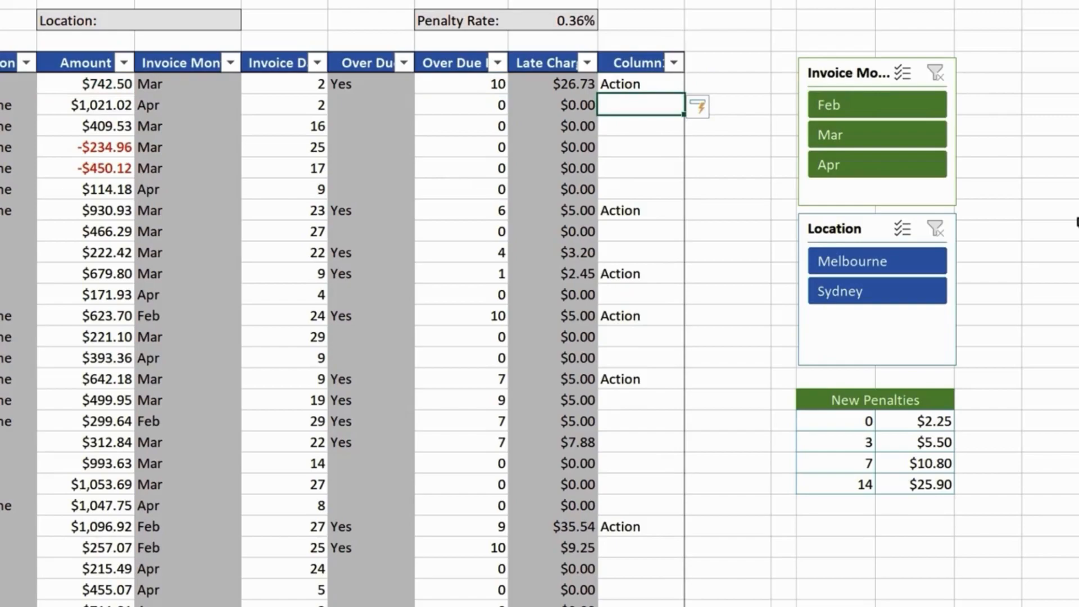